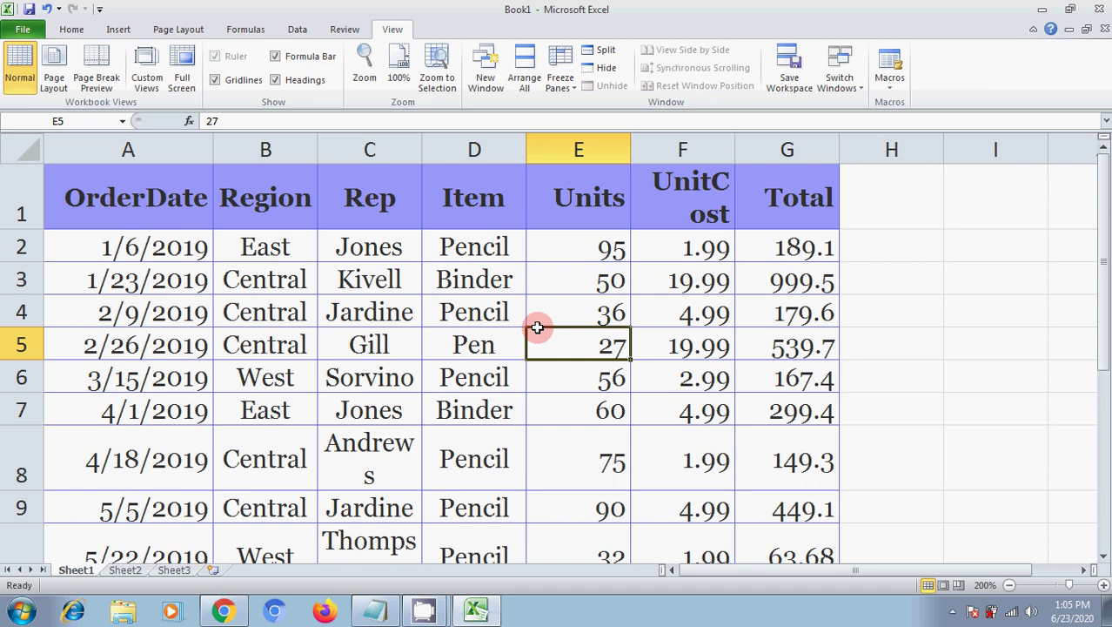
Bring the screen recorder window forward, then hide it again.
left_click(444, 615)
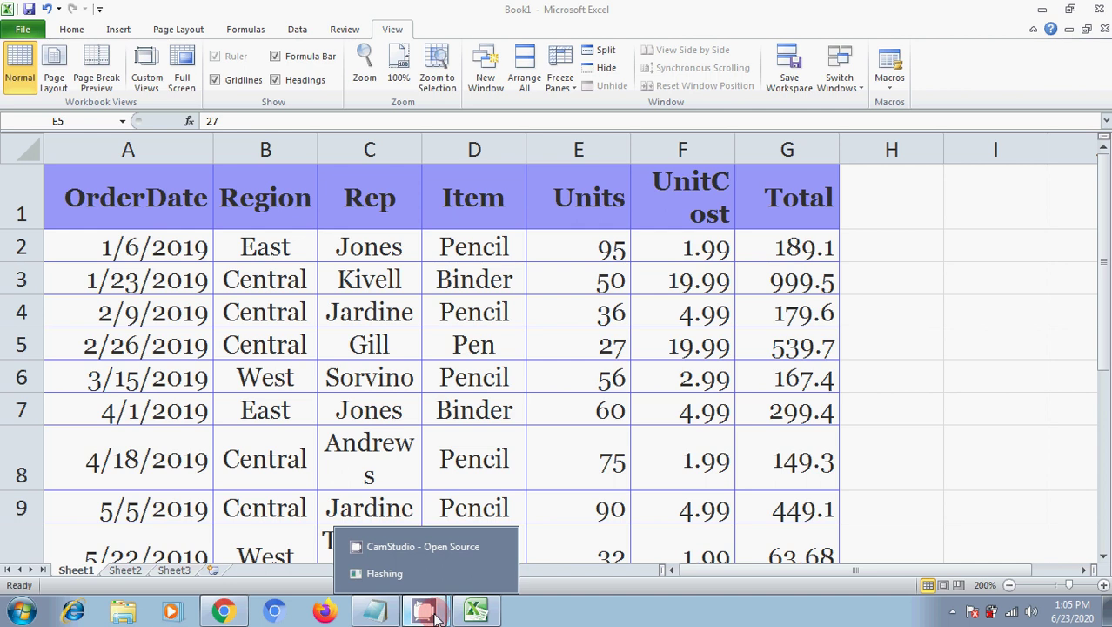
left_click(422, 546)
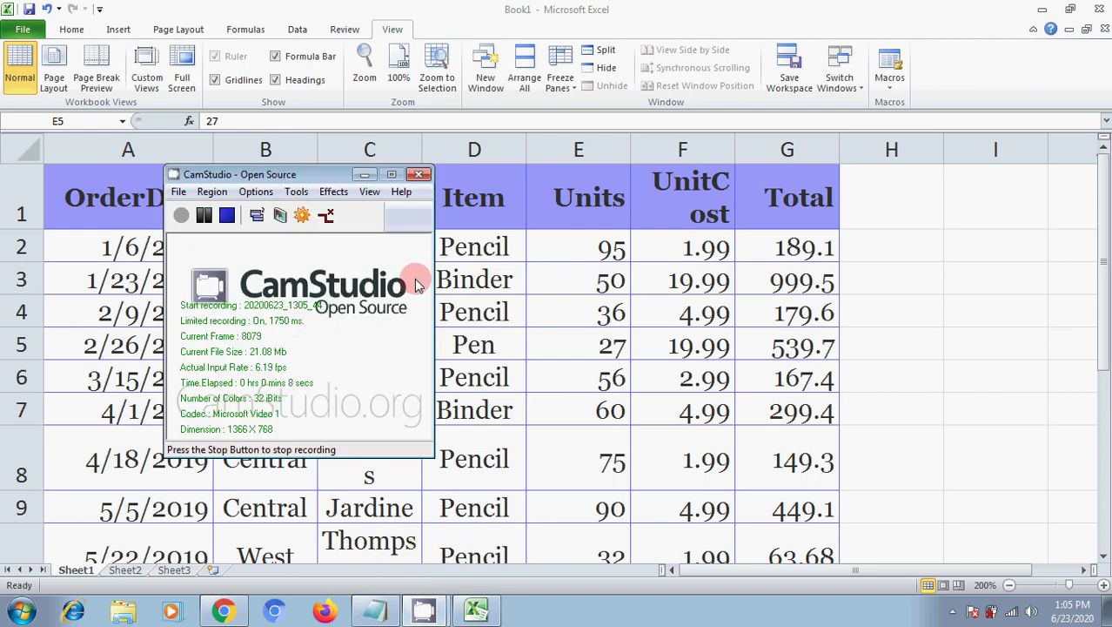
left_click(366, 175)
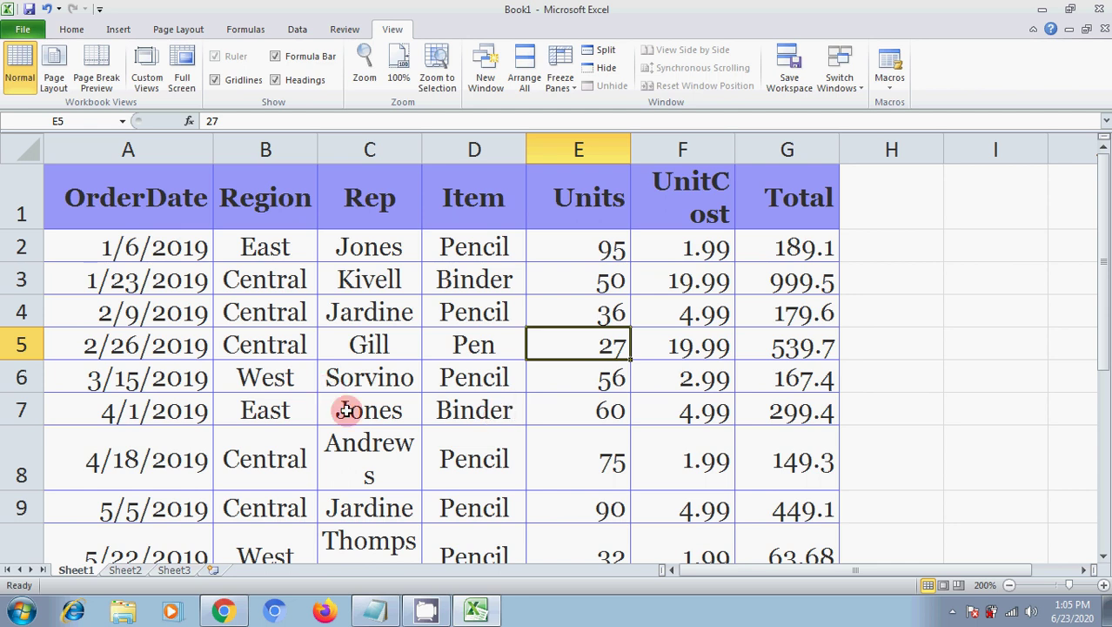
Review the OrderDate entries in A1, A2, A5 and A6, then open Backstage Info for Book1.
left_click(155, 246)
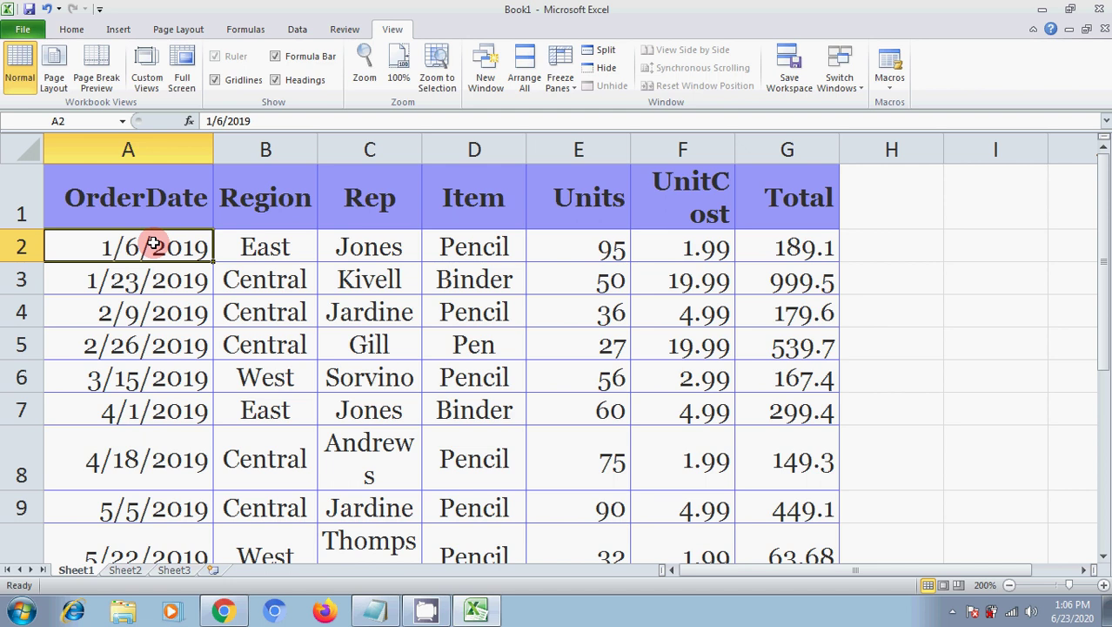
left_click(175, 366)
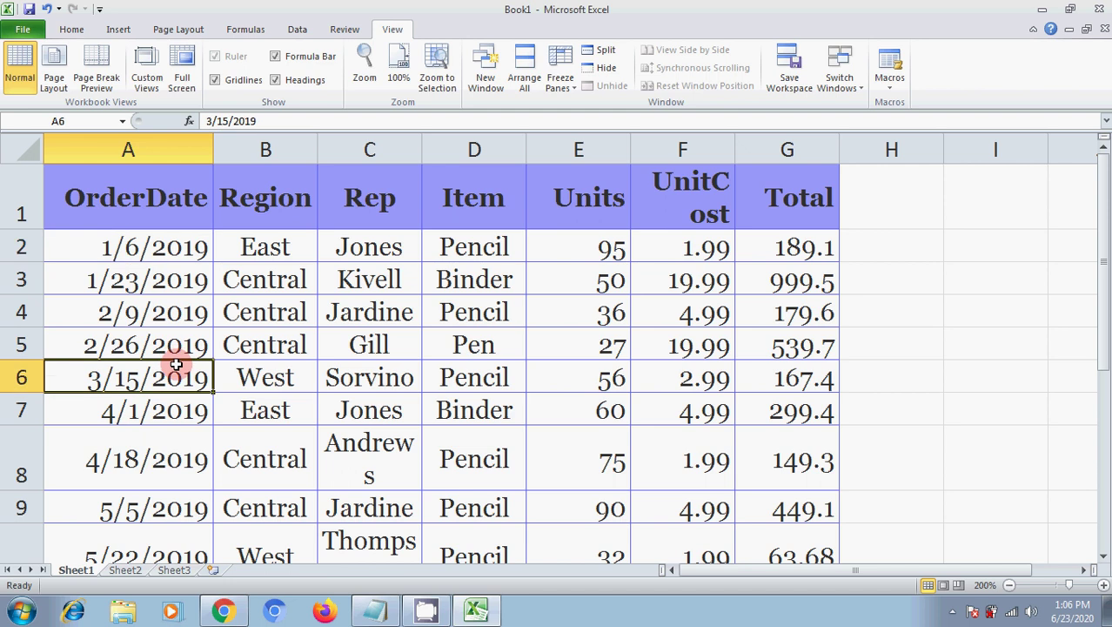
left_click(90, 192)
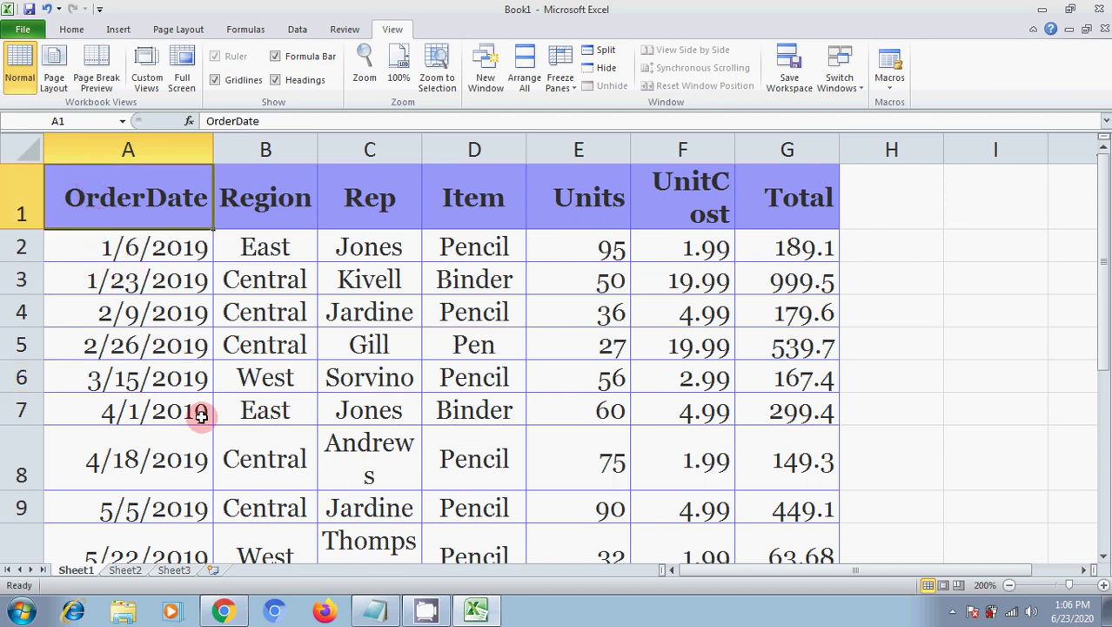
scroll(201, 415, "down", 3)
scroll(201, 416, "up", 3)
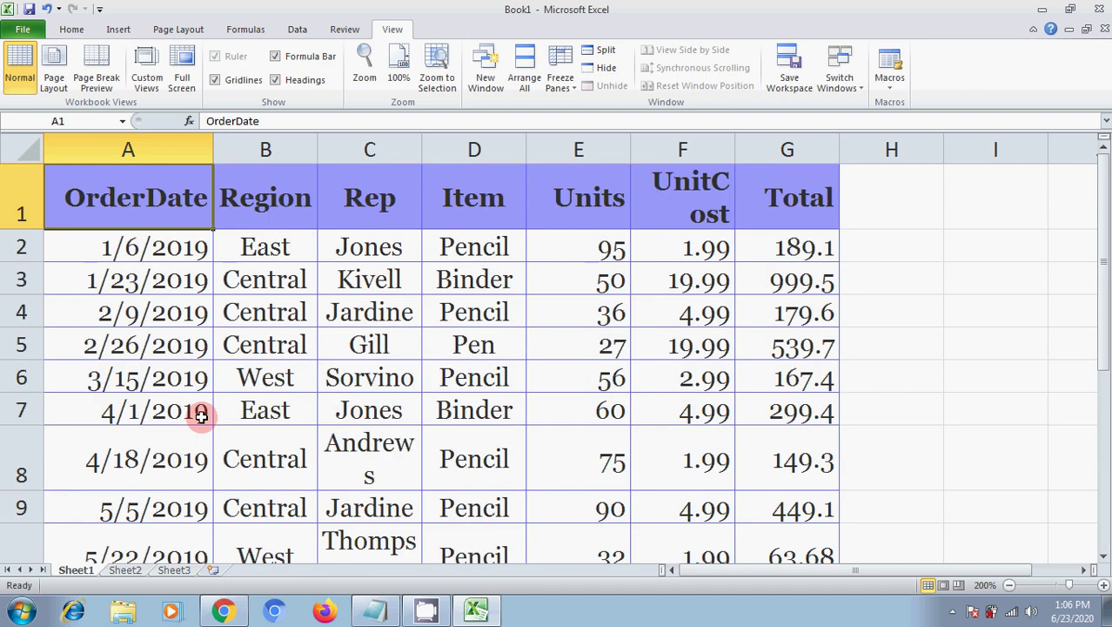
left_click(198, 341)
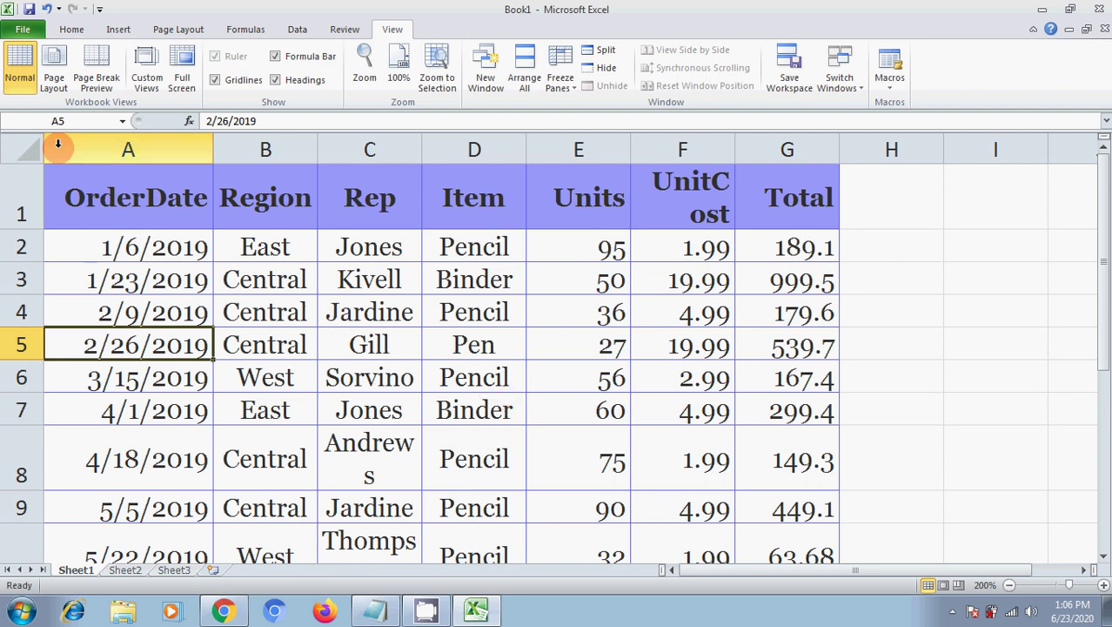
left_click(22, 31)
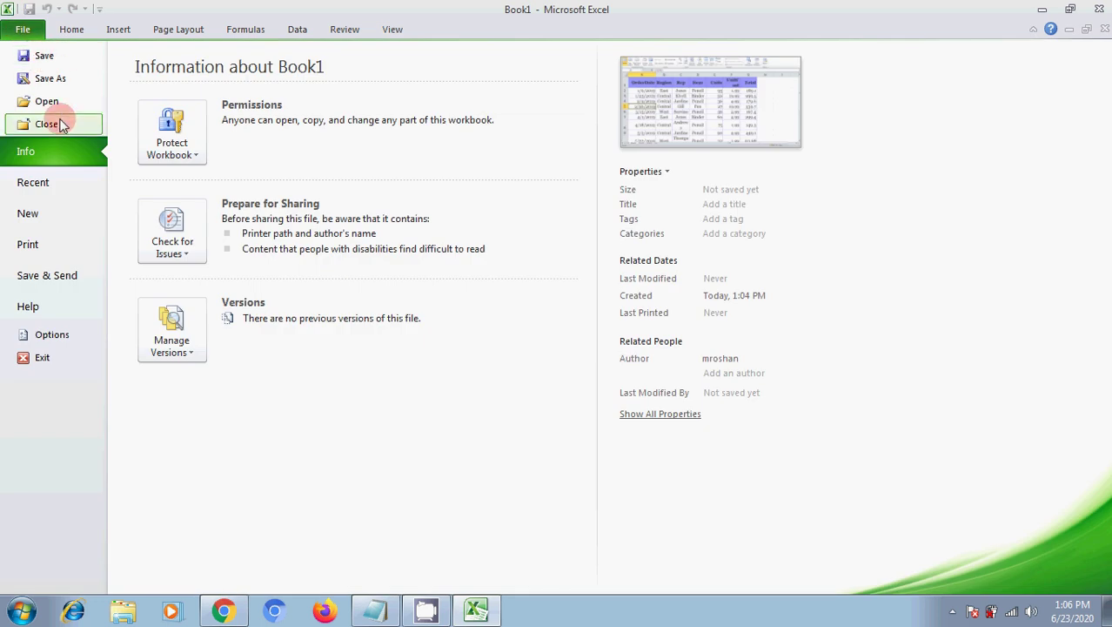
Open the Save As dialog for Book1 and move it to the screen centre.
left_click(31, 61)
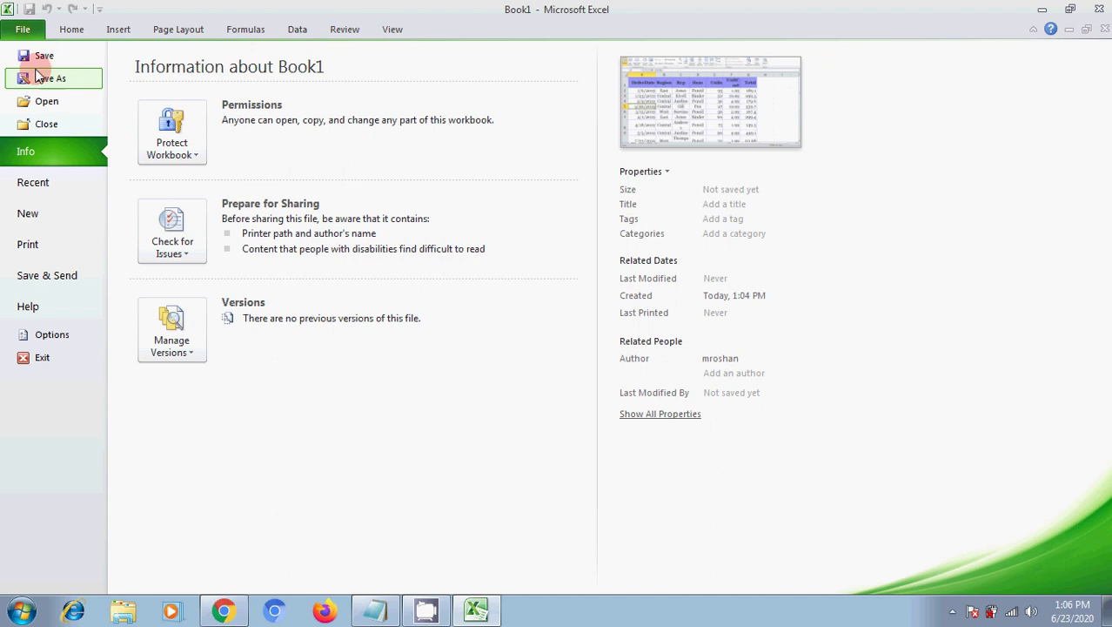
left_click(46, 57)
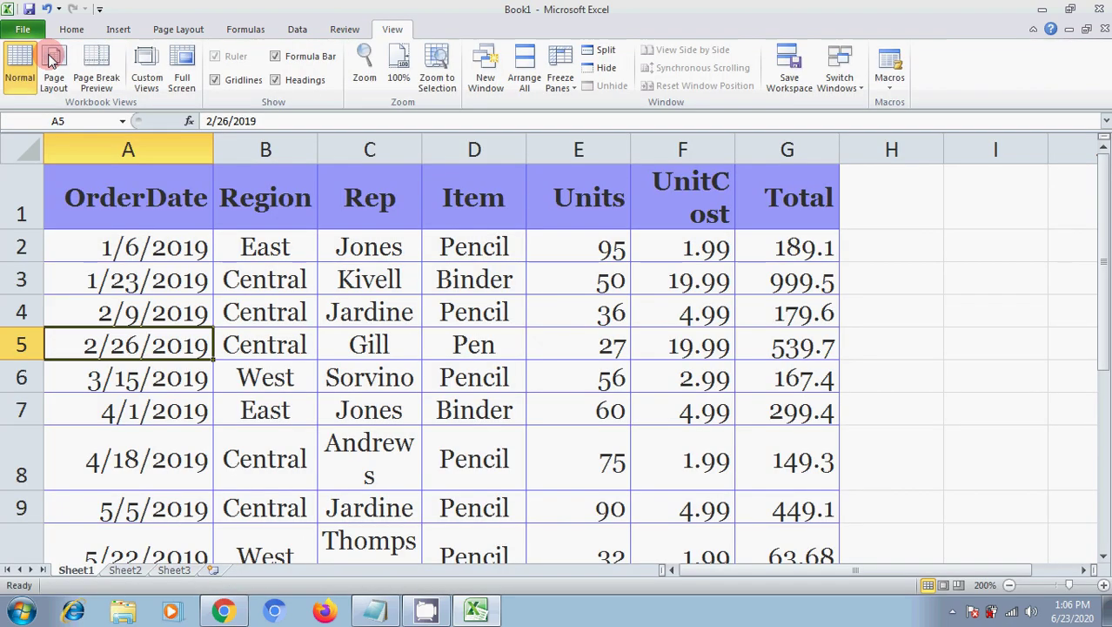
left_click_drag(209, 14, 494, 44)
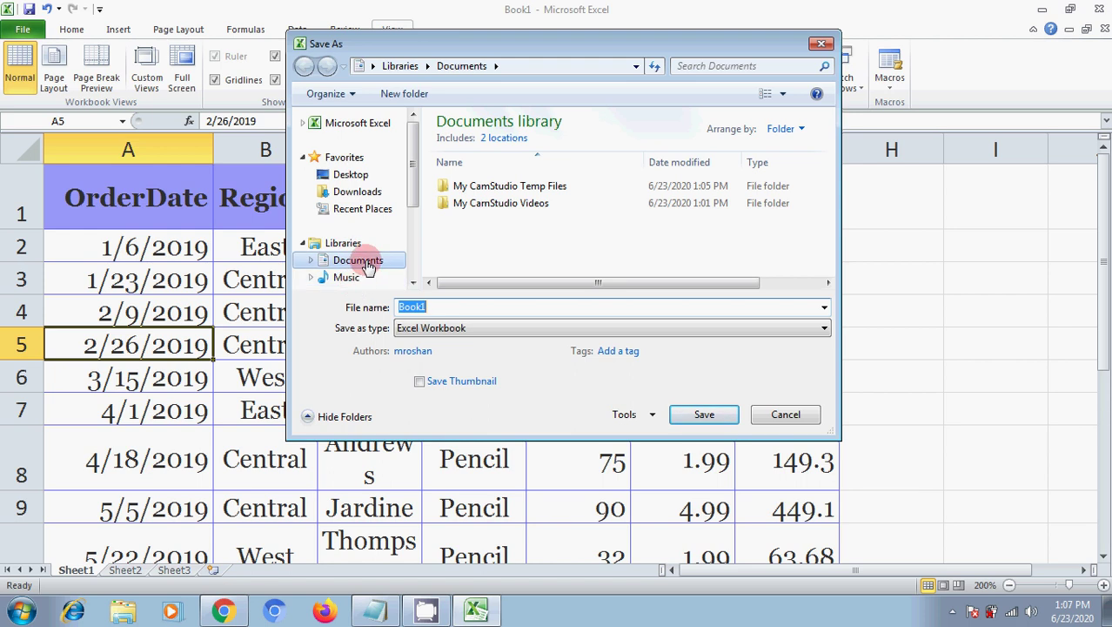
Pick the Documents library, replace the name Book1 with 'data', and save the workbook.
left_click(369, 267)
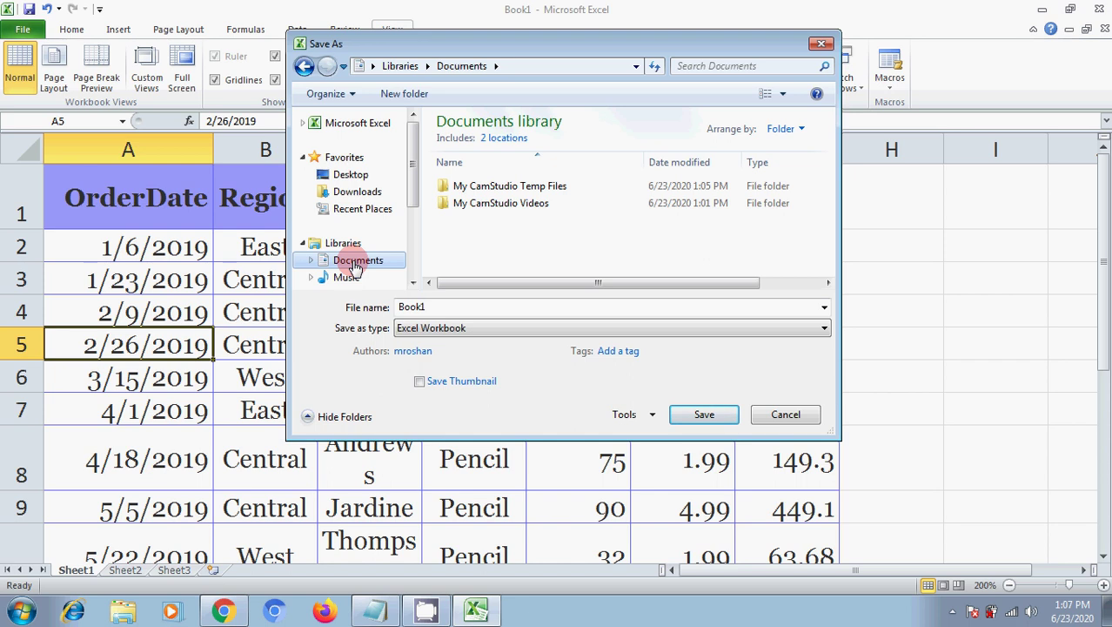
left_click(372, 268)
double_click(407, 305)
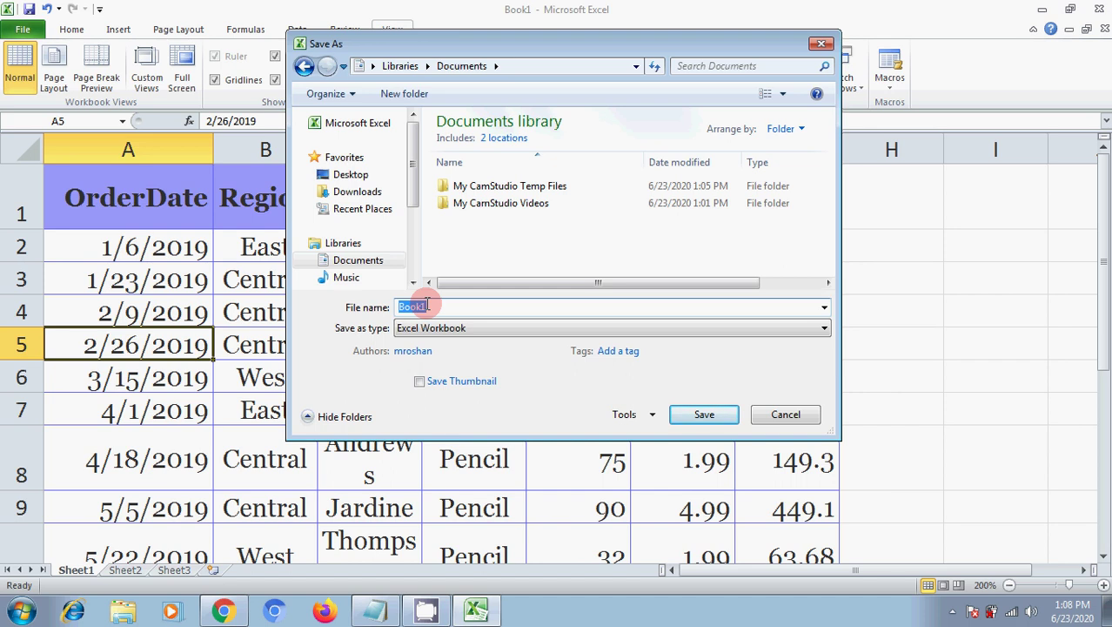
type("data")
left_click(701, 416)
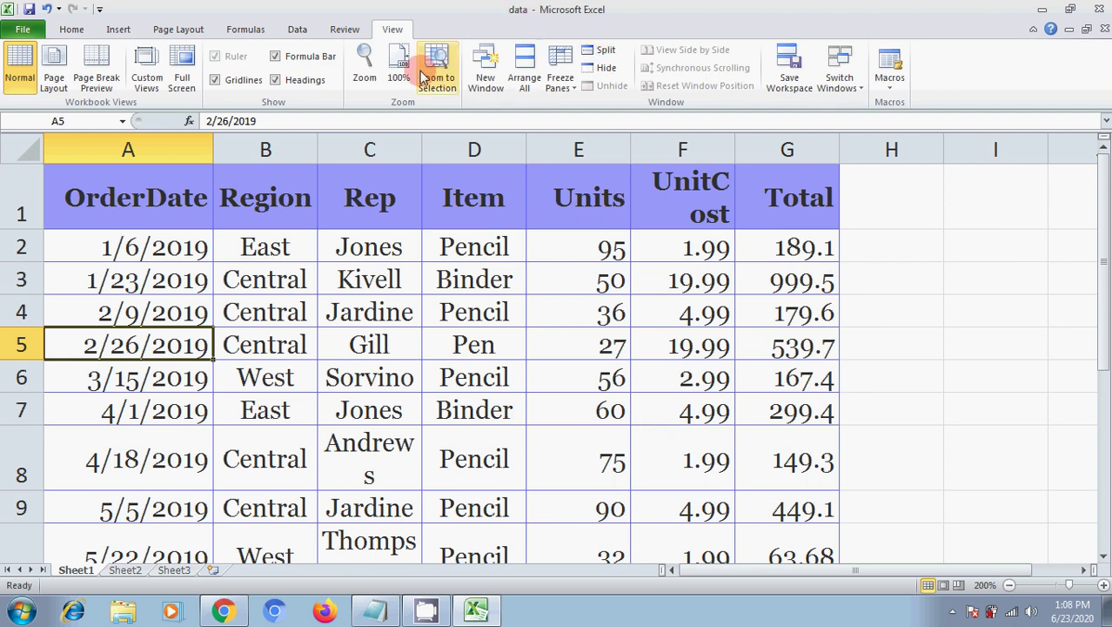
left_click(365, 66)
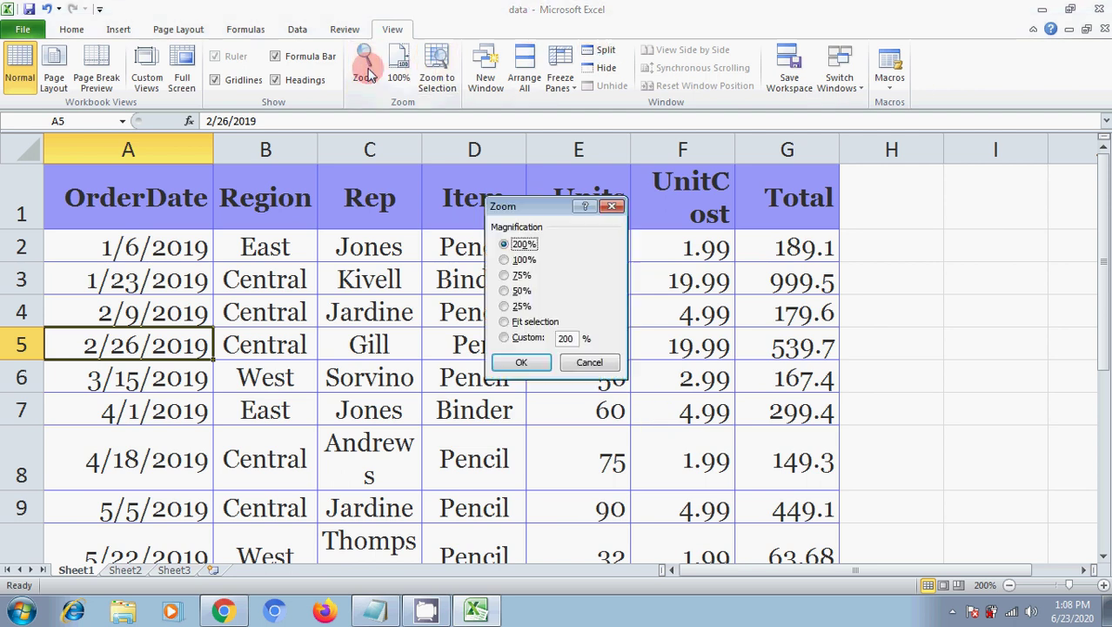
left_click(582, 362)
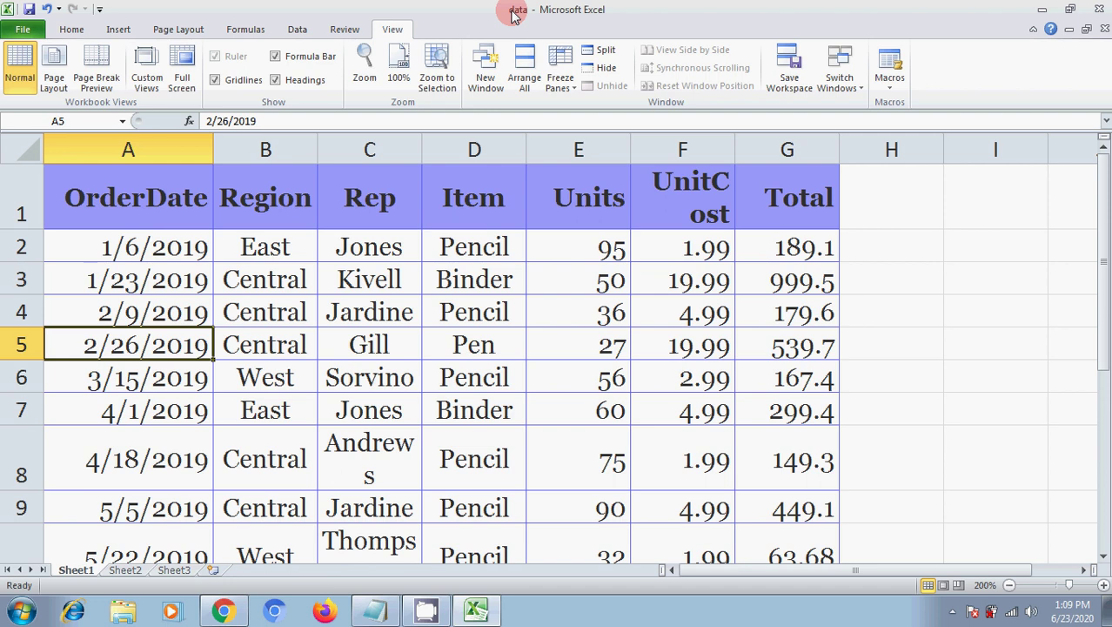
left_click(359, 378)
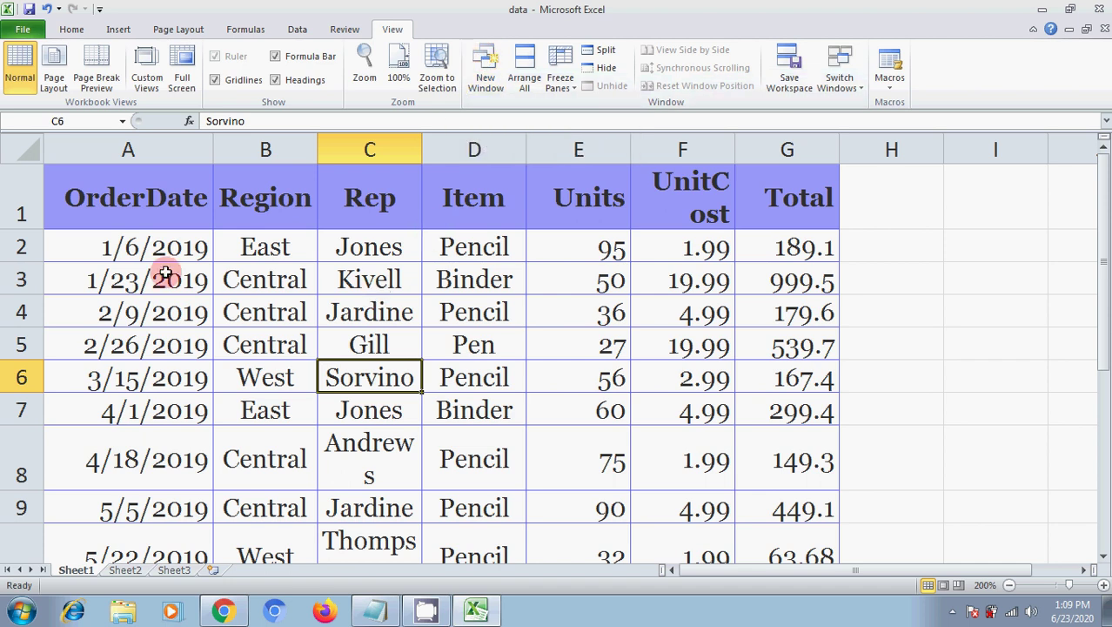
left_click(136, 248)
left_click_drag(136, 248, 392, 427)
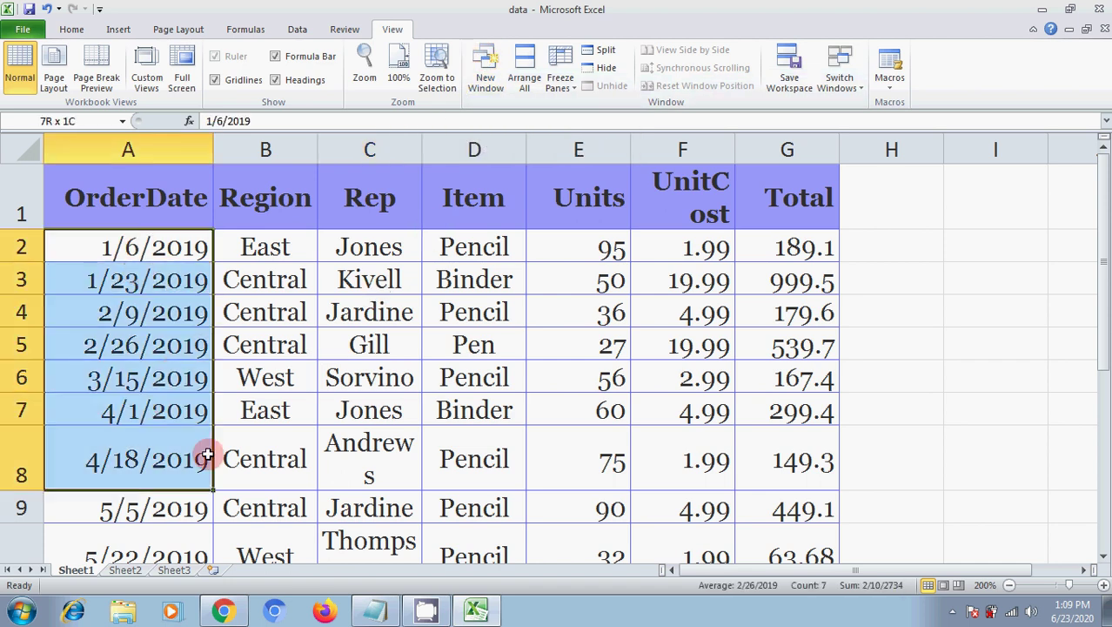
left_click(393, 431)
left_click_drag(94, 245, 727, 517)
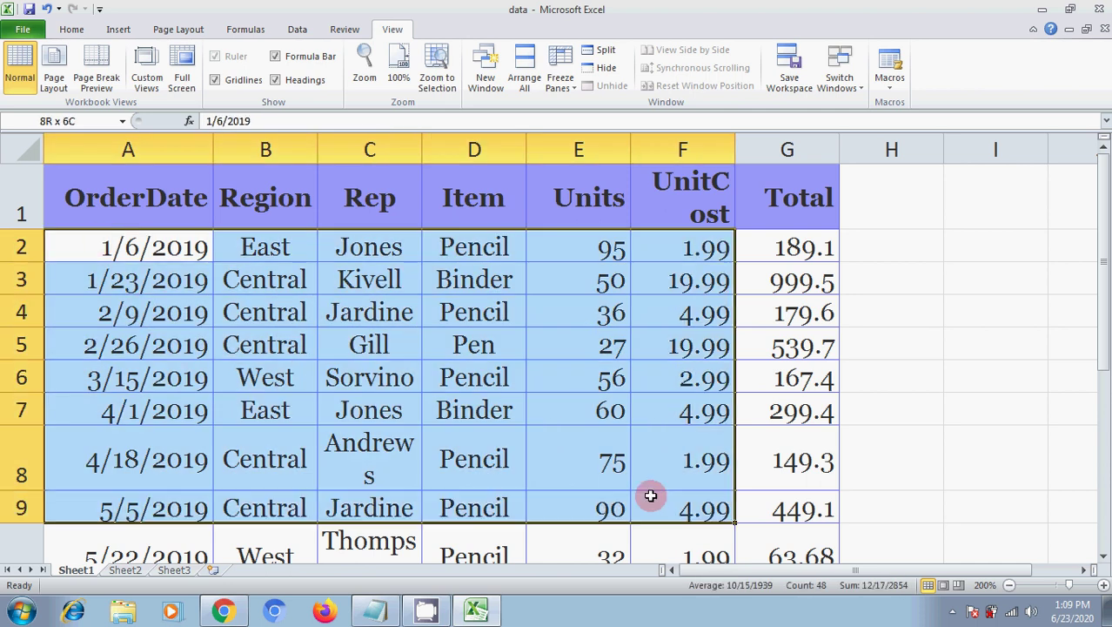
left_click(616, 411)
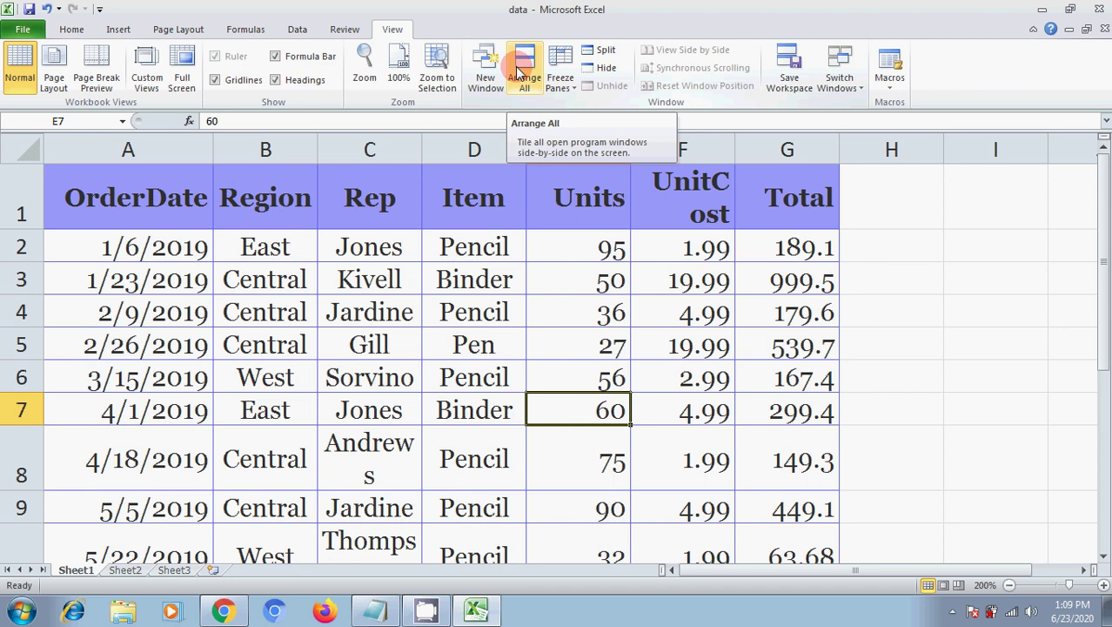
Export the workbook to Documents as a PDF file named data1.
left_click(22, 31)
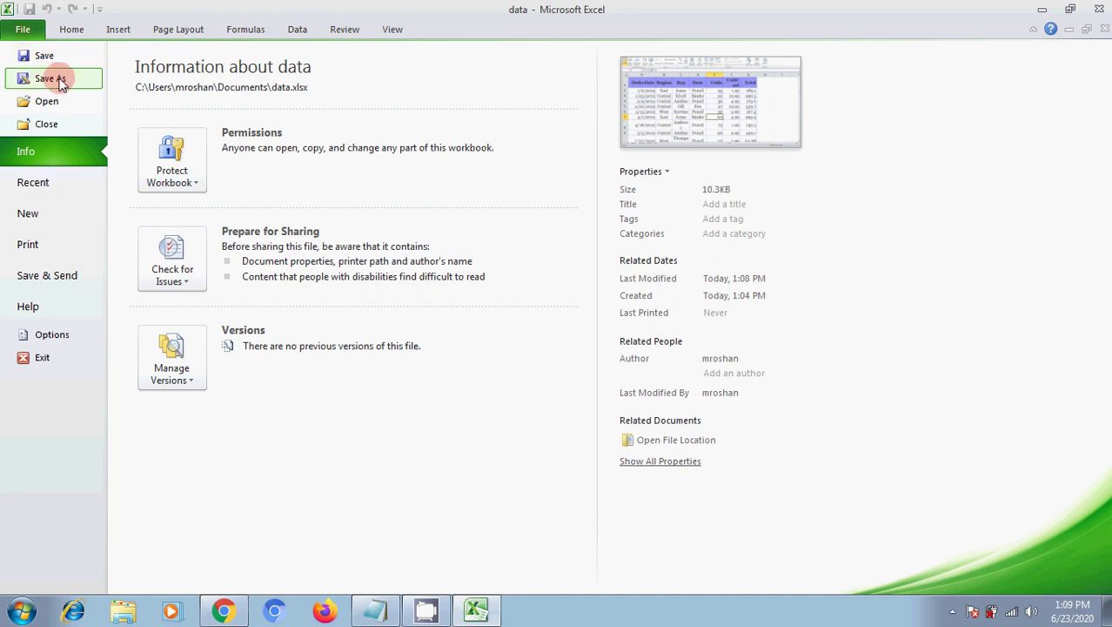
key("Escape")
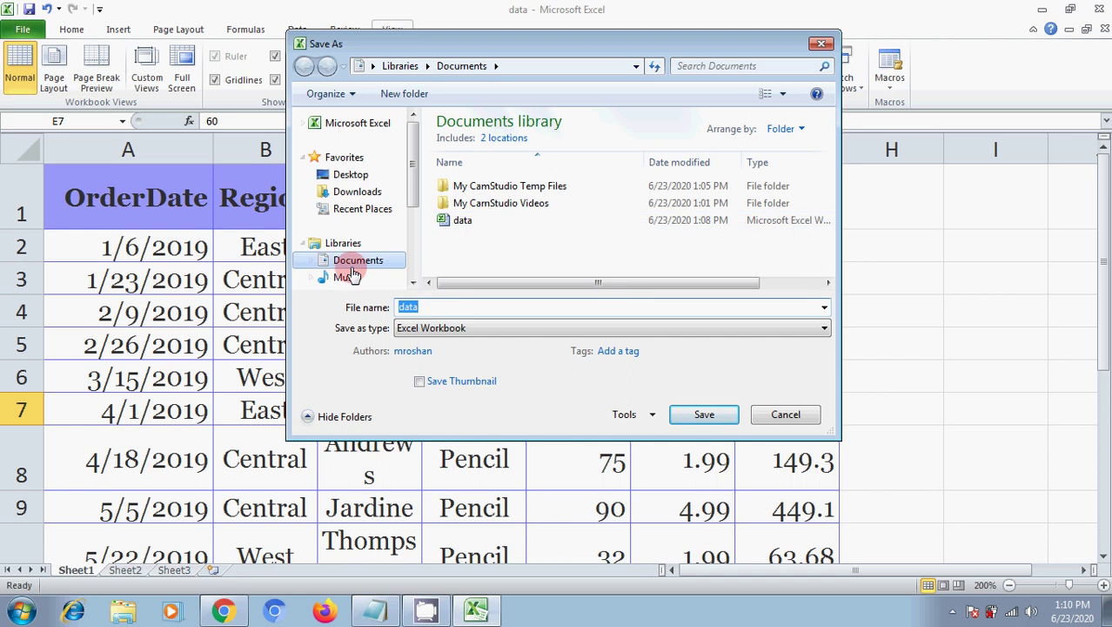
left_click(407, 307)
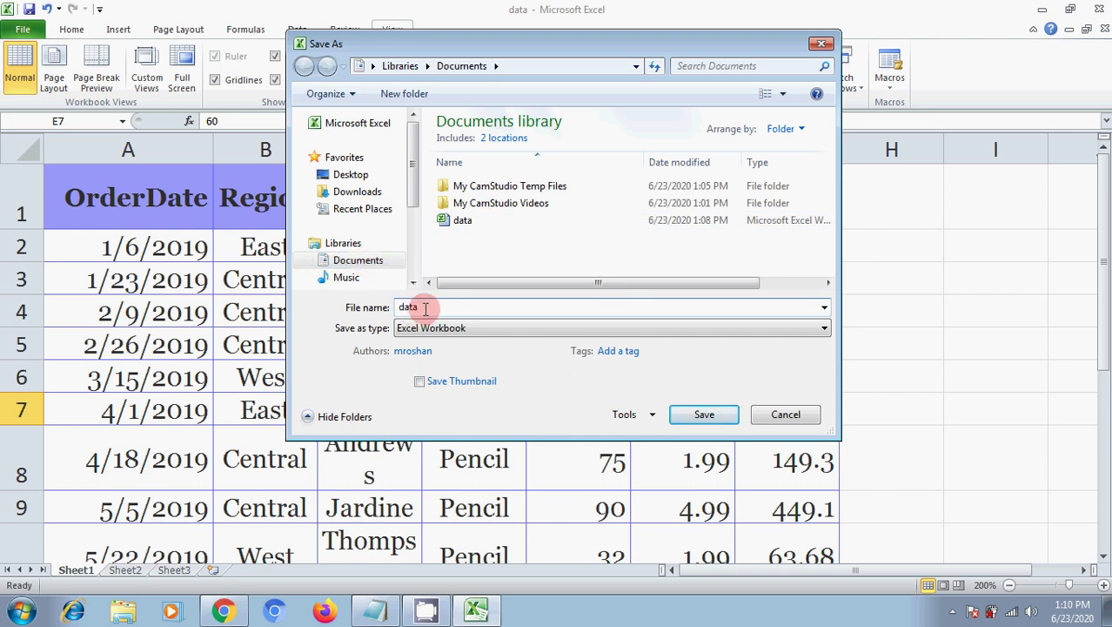
type("1")
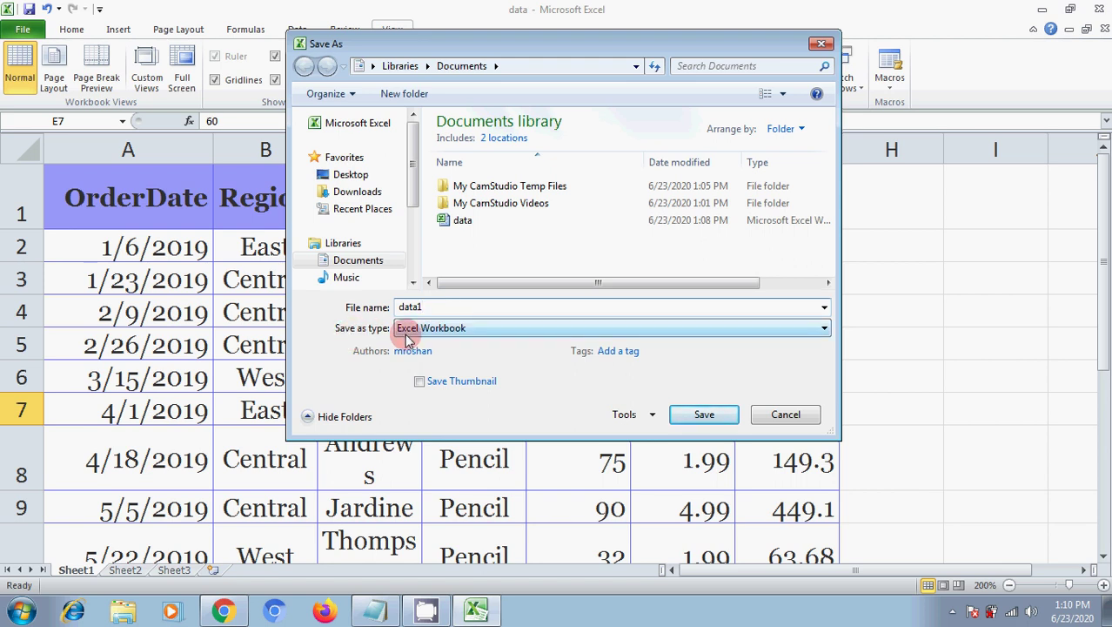
left_click(496, 331)
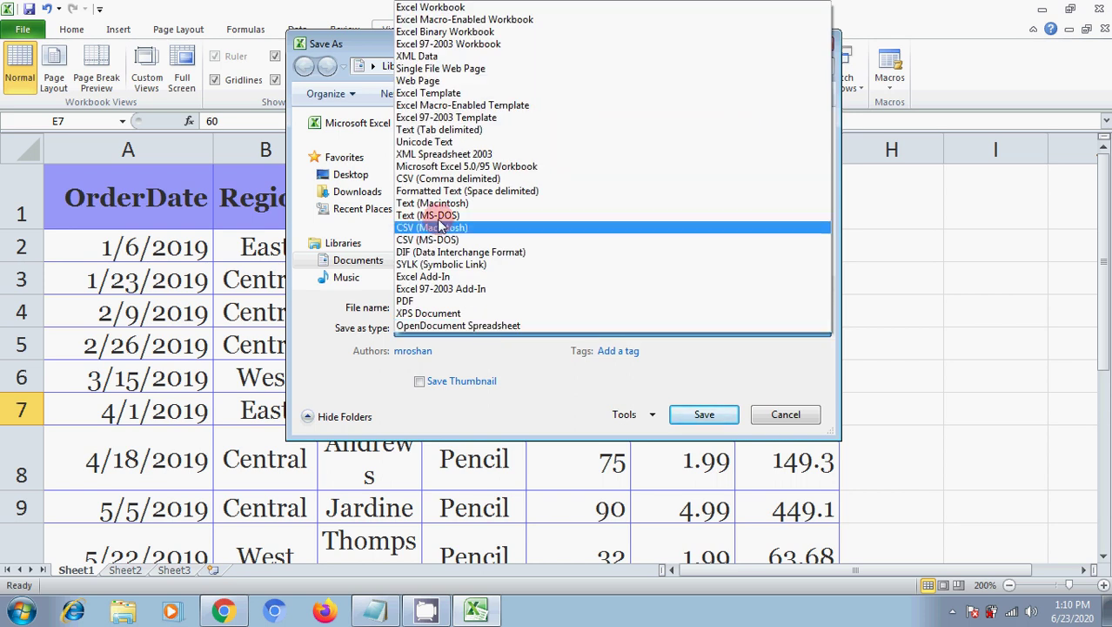
left_click(406, 302)
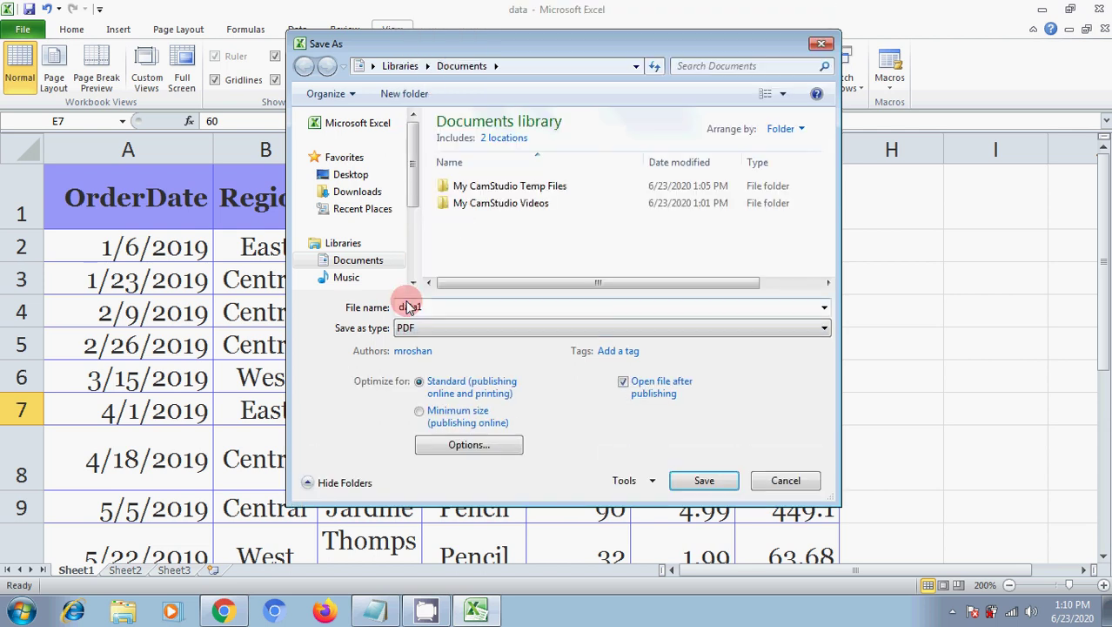
left_click(427, 307)
type("1")
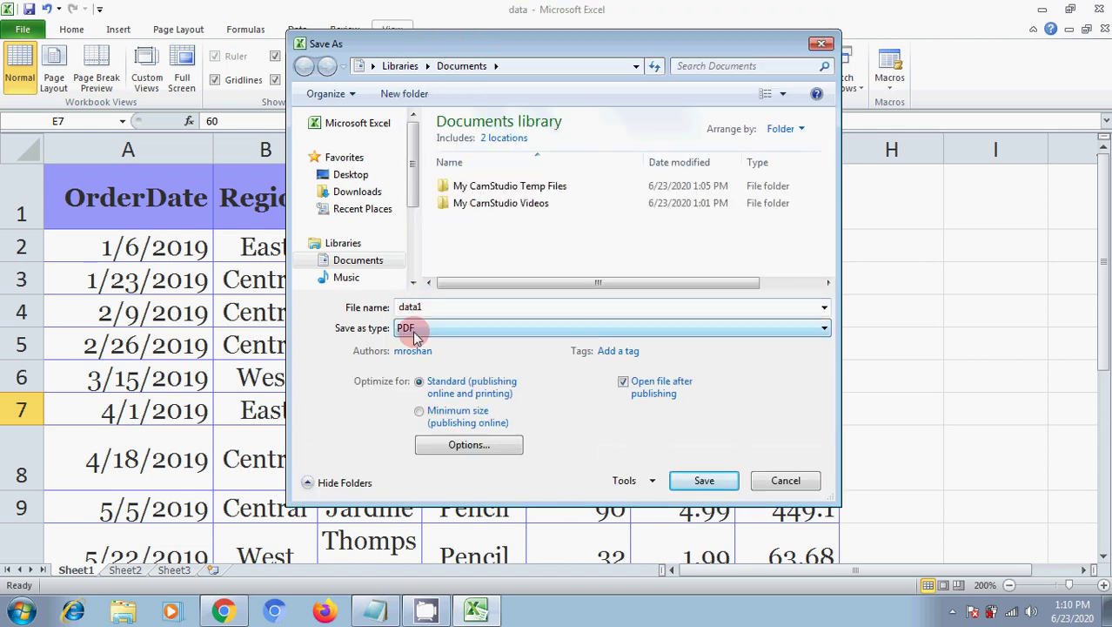
left_click(707, 486)
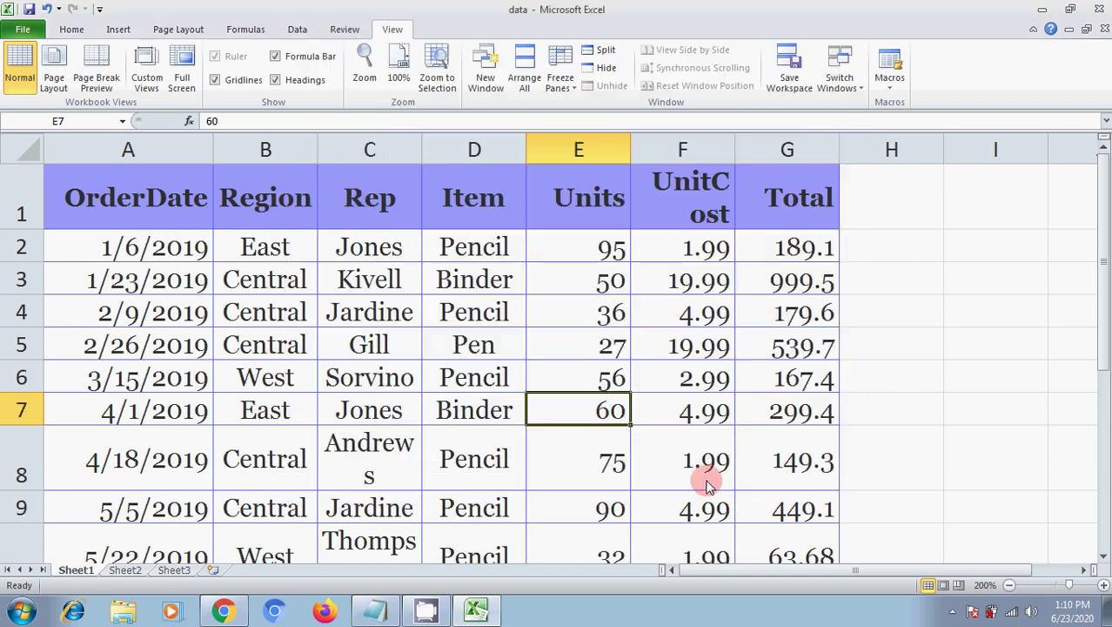